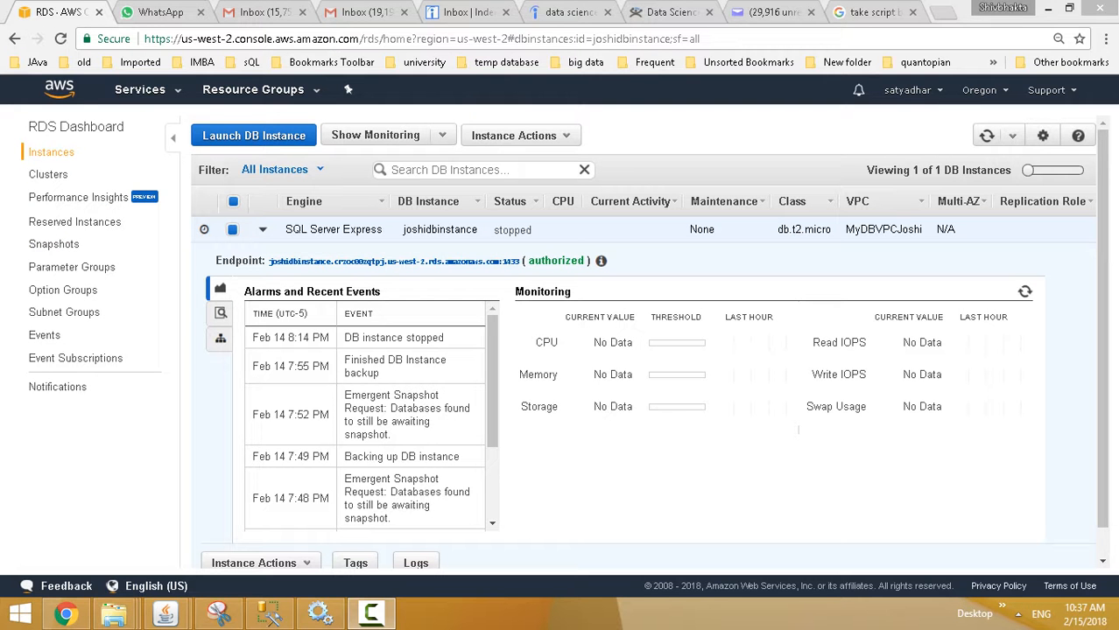
Step: Look through the AWS services list and search it for vpn
click(140, 89)
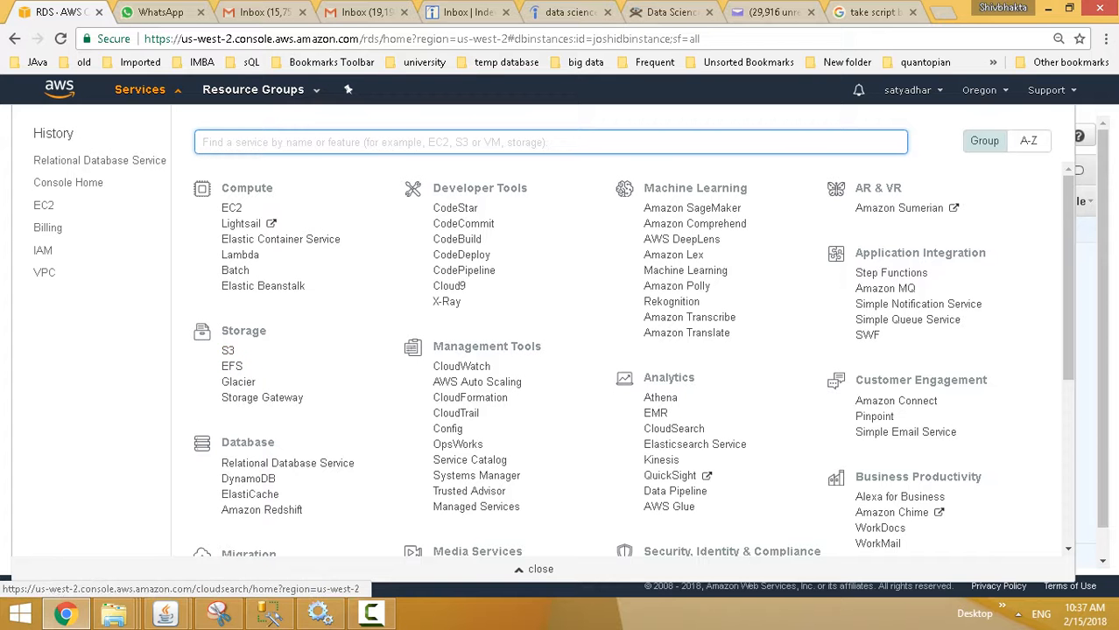
scroll(630, 351, down, 2)
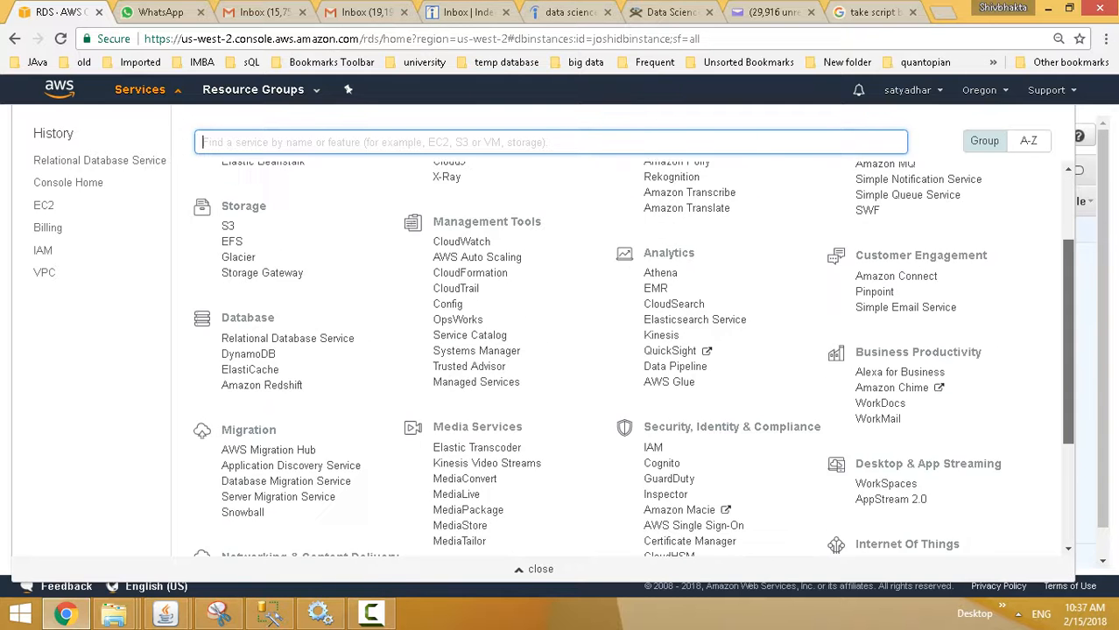
scroll(669, 417, down, 1)
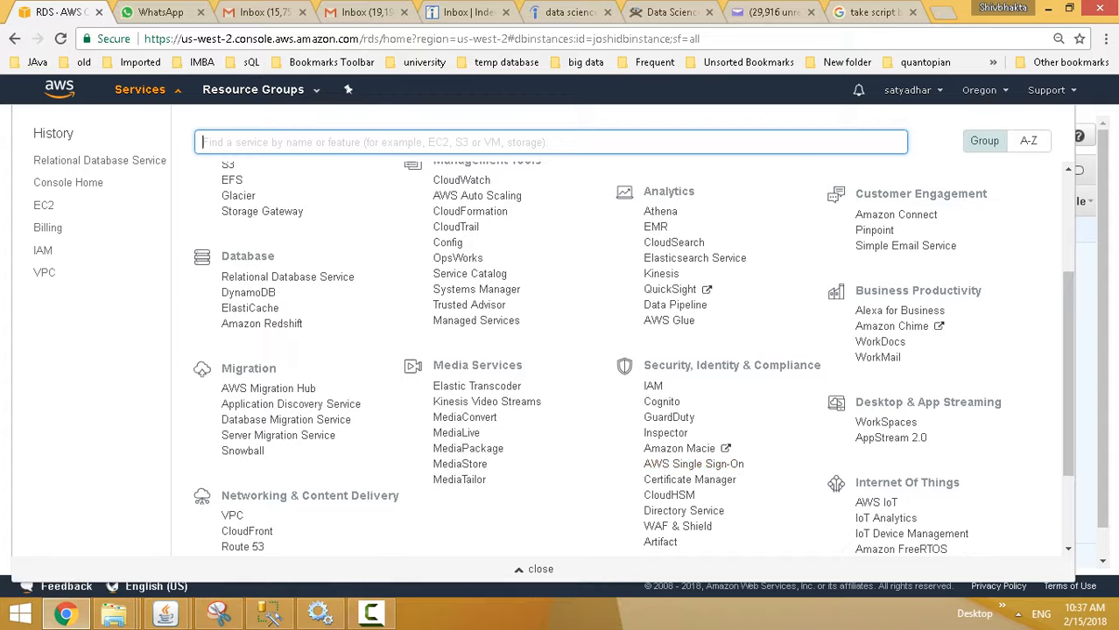
text(vpn)
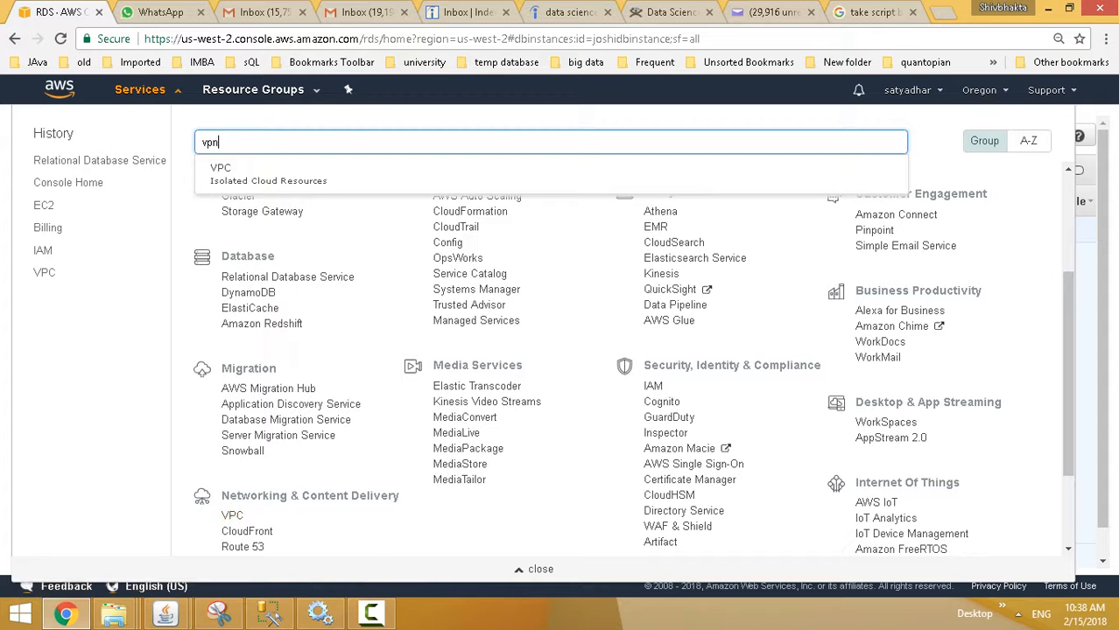
Step: Open the EC2 service and display its list of instances
scroll(231, 211, up, 2)
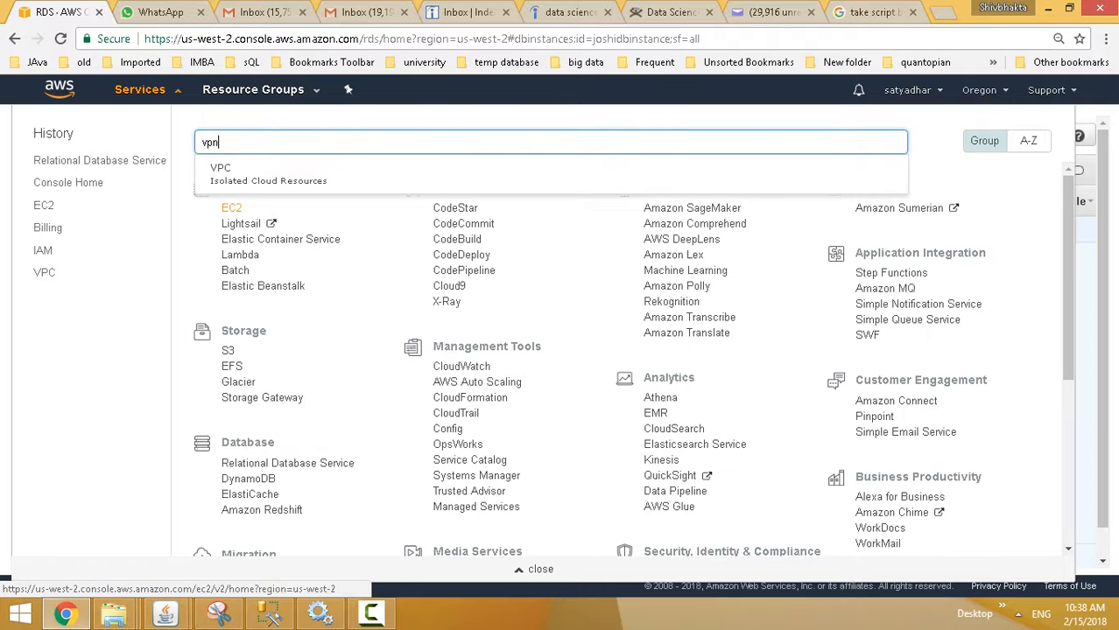
click(231, 208)
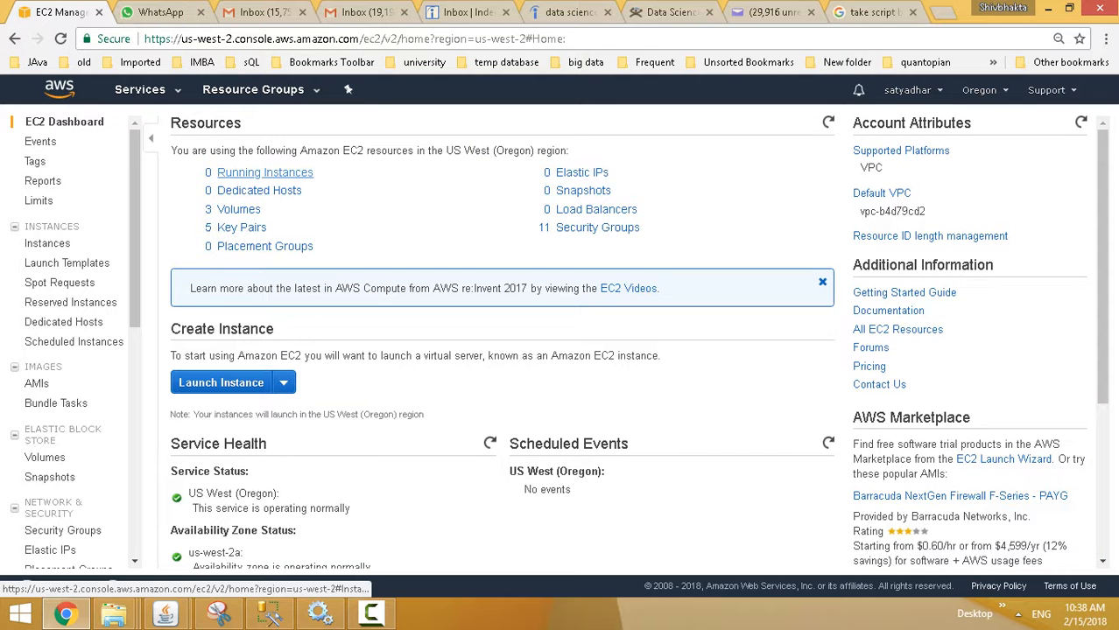
click(265, 173)
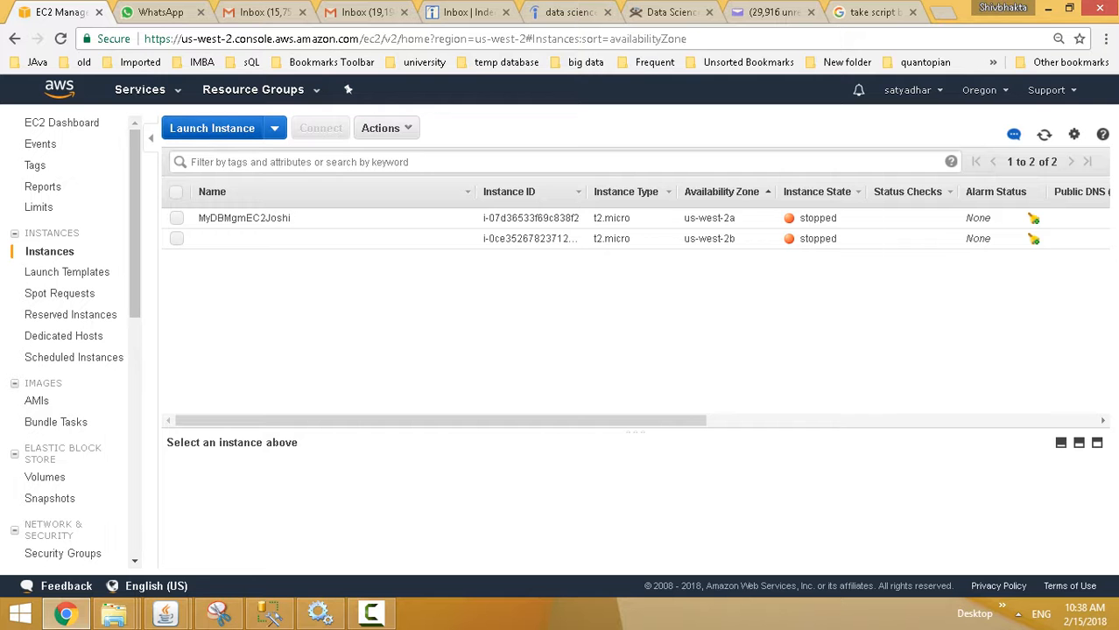
Step: Start launching a new EC2 instance and examine the Amazon Machine Images on offer, especially the Windows Server and SQL Server ones
click(212, 129)
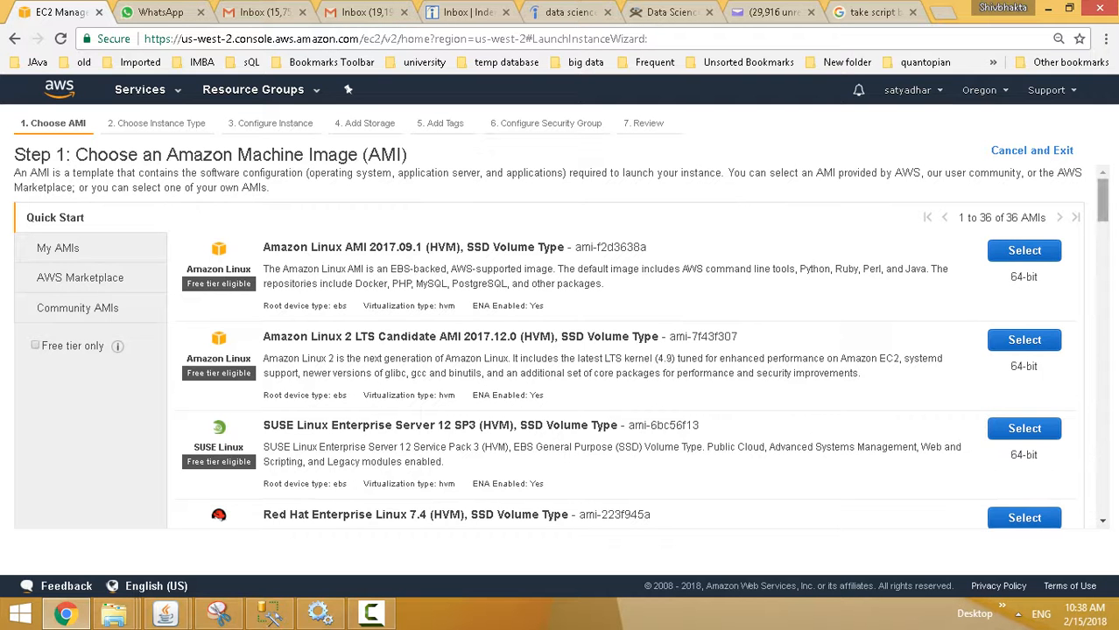
scroll(560, 350, down, 15)
scroll(638, 346, down, 3)
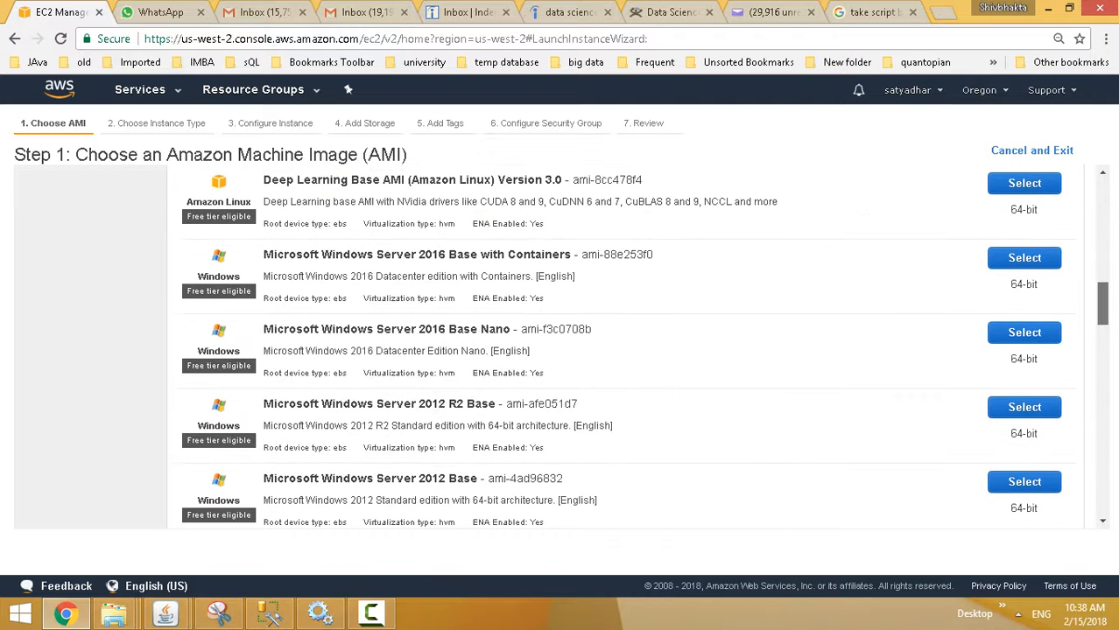
scroll(637, 346, down, 5)
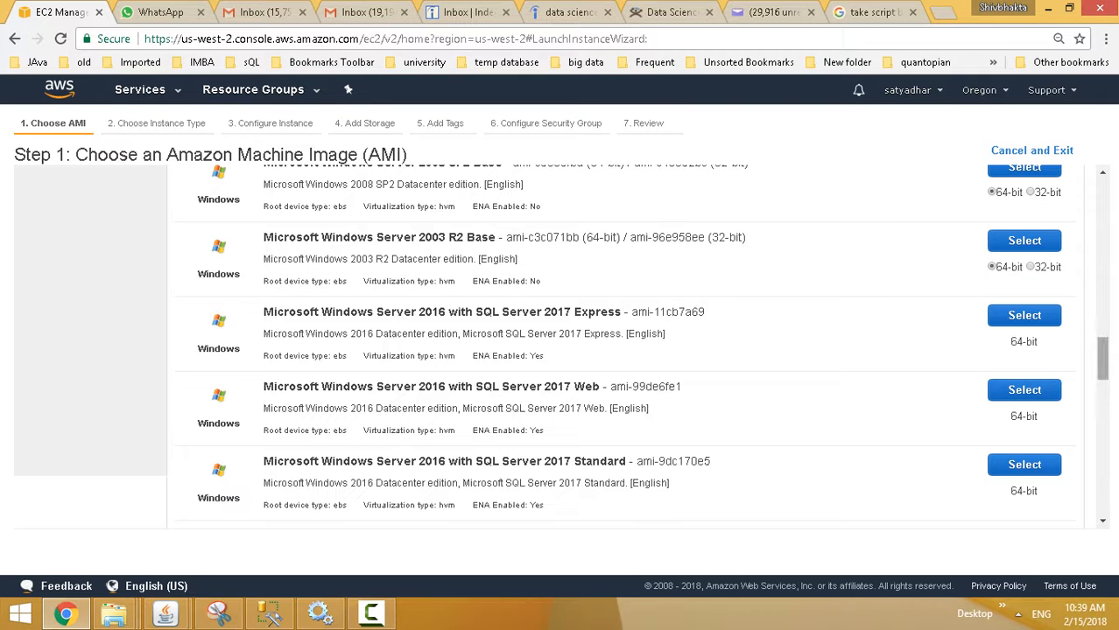
scroll(561, 347, up, 3)
scroll(643, 347, up, 1)
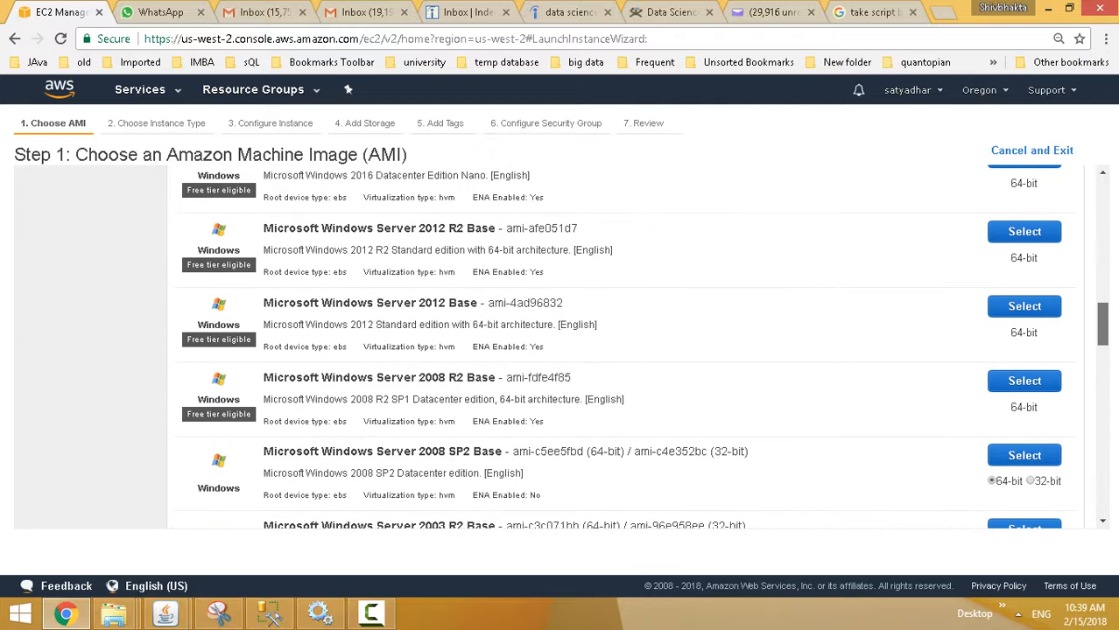
scroll(642, 346, up, 2)
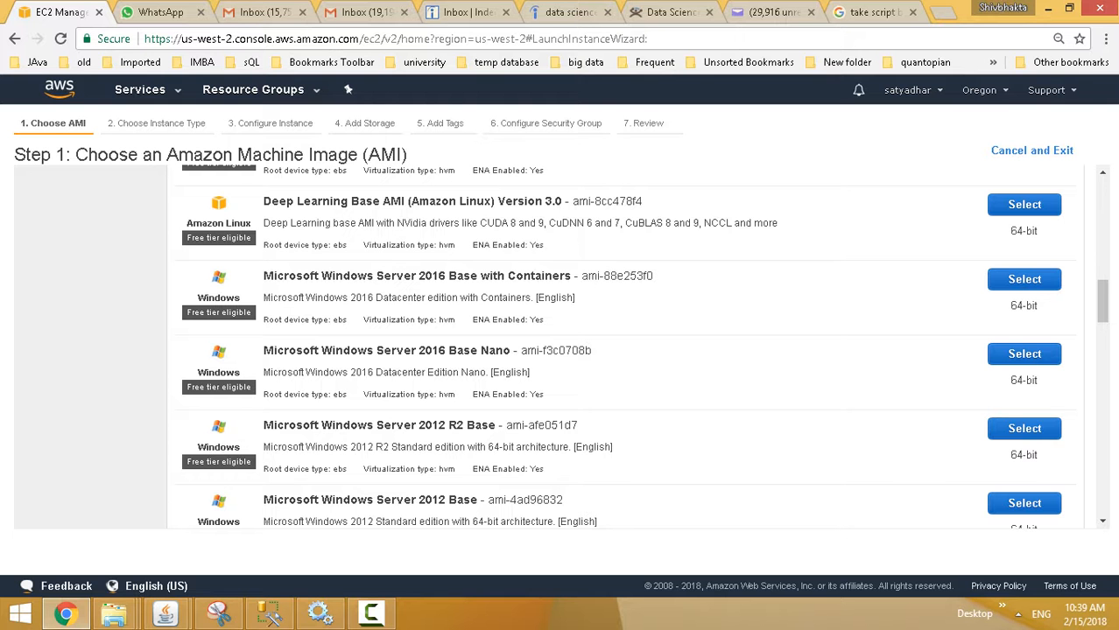
Step: Open the S3 service and view the files stored in the joshibucketrds bucket
click(140, 90)
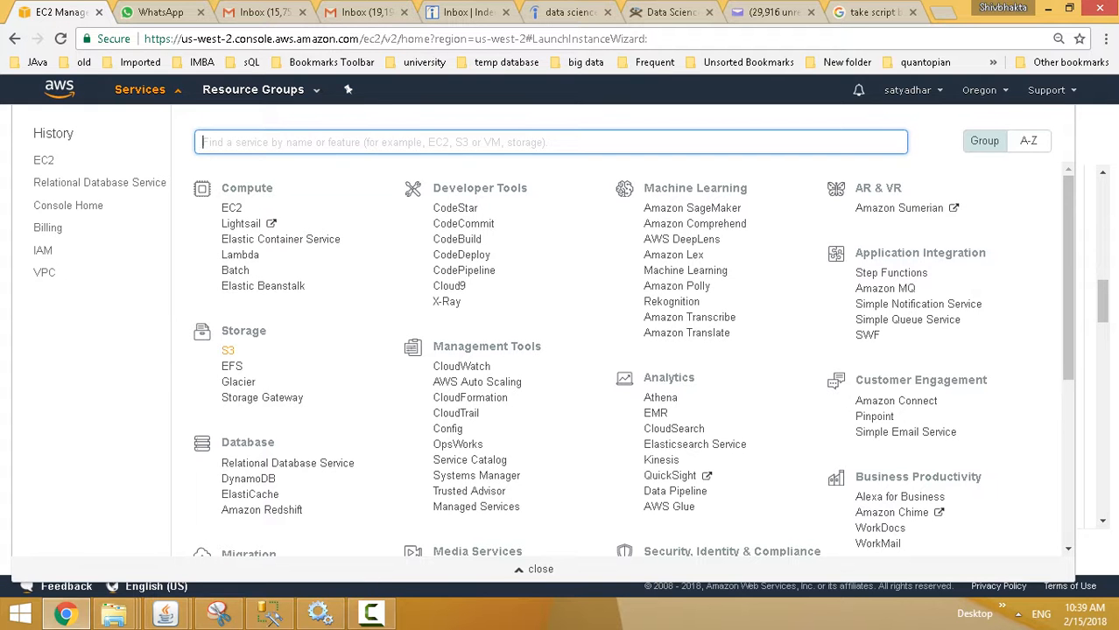
click(227, 350)
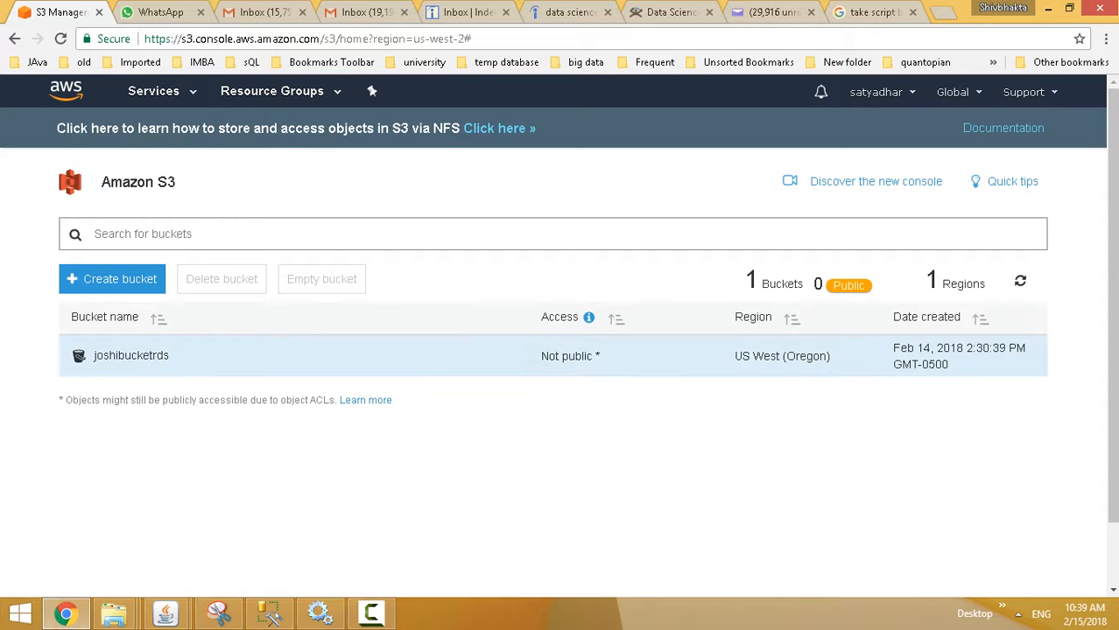
click(131, 355)
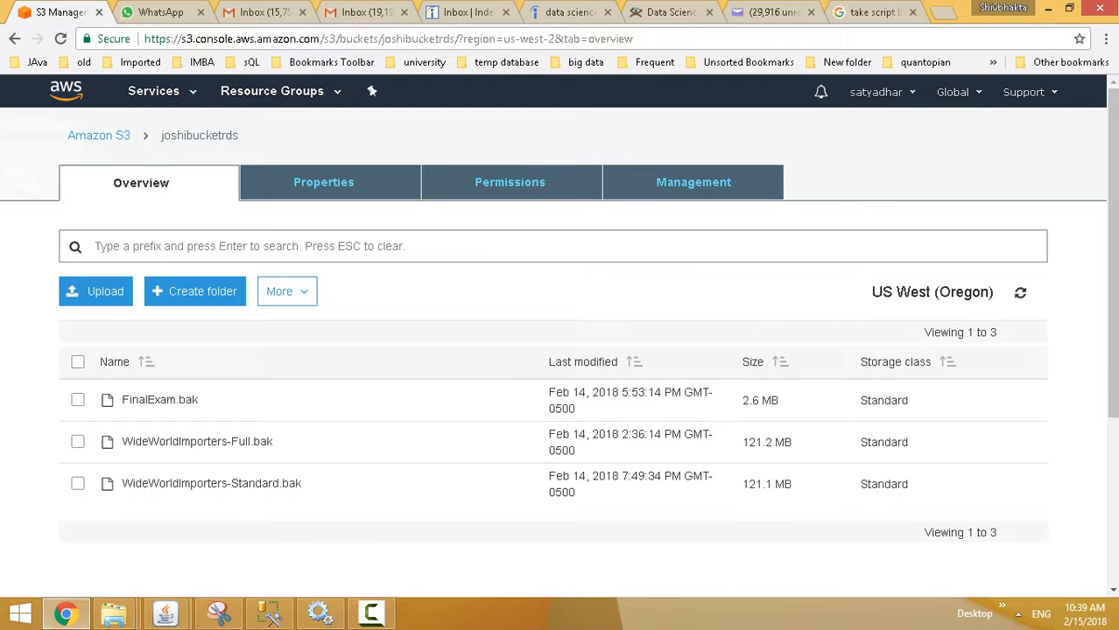
Step: Open the Relational Database Service and view the configuration details of the joshidbinstance database instance
click(153, 91)
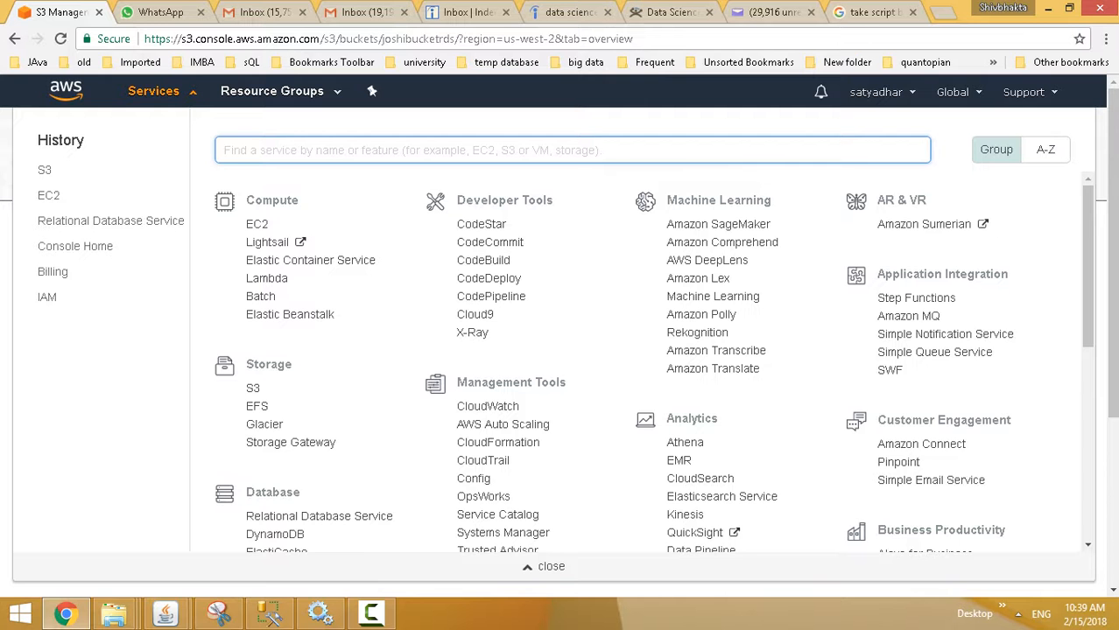
scroll(311, 260, down, 1)
scroll(319, 381, down, 1)
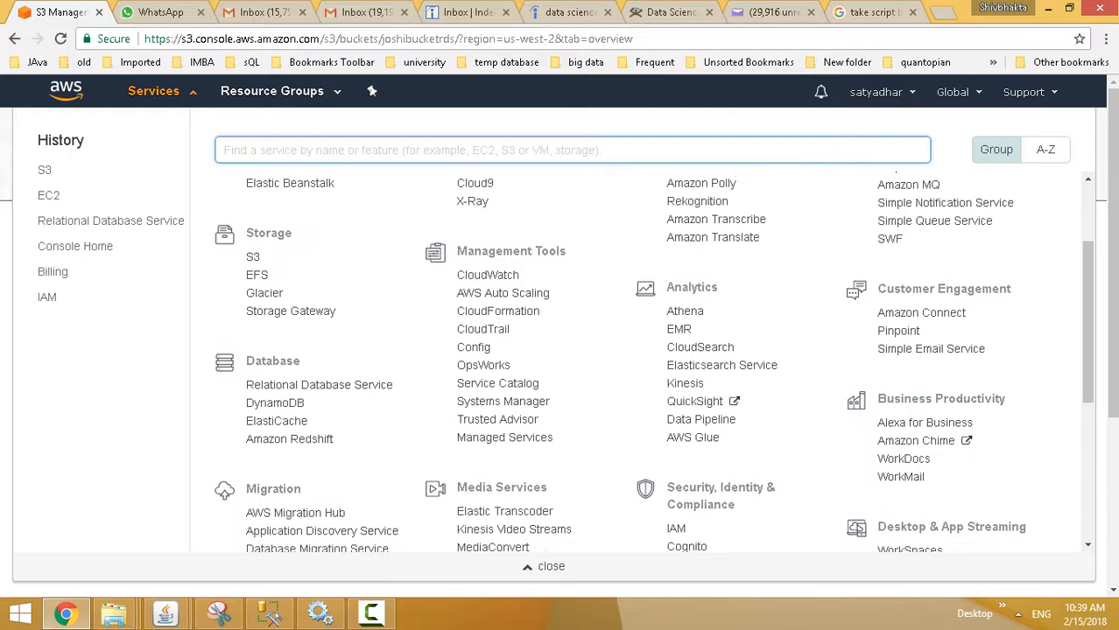
click(319, 380)
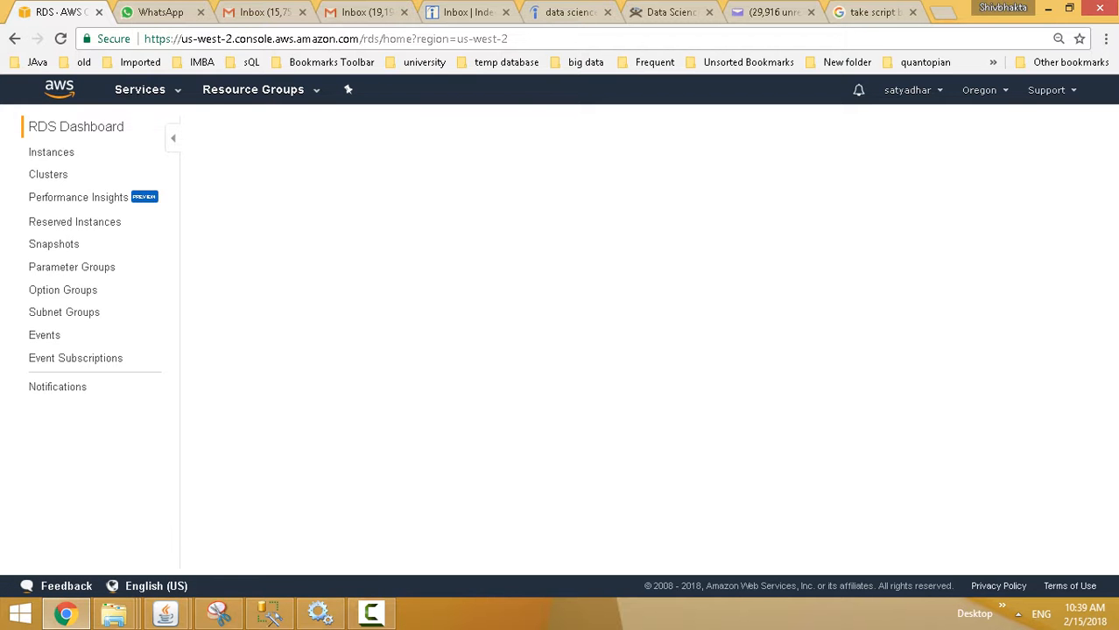
click(50, 152)
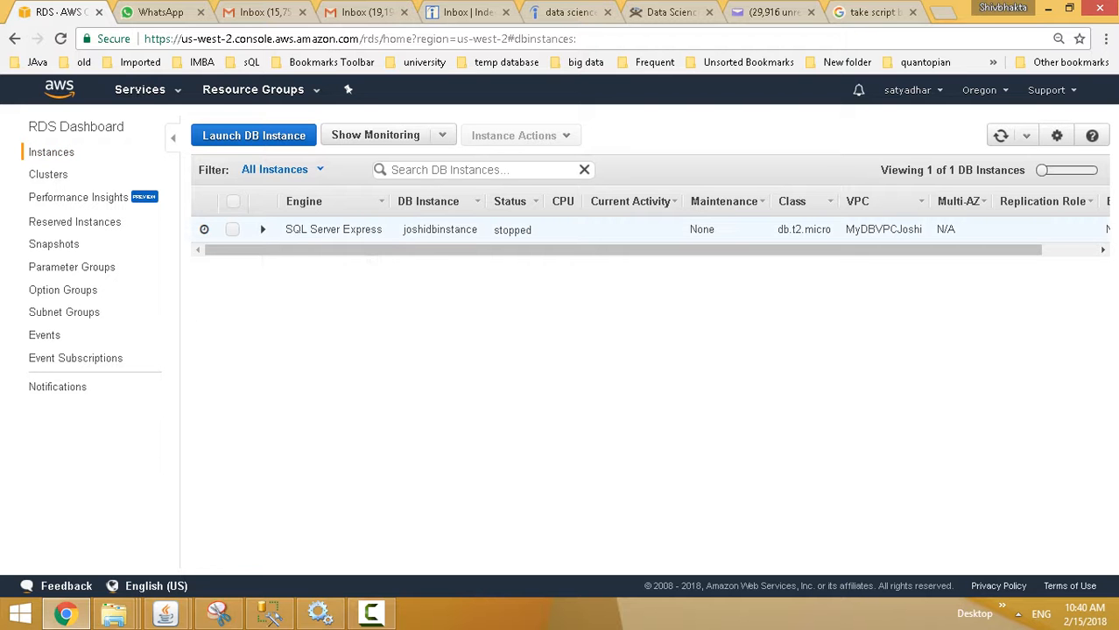
click(263, 229)
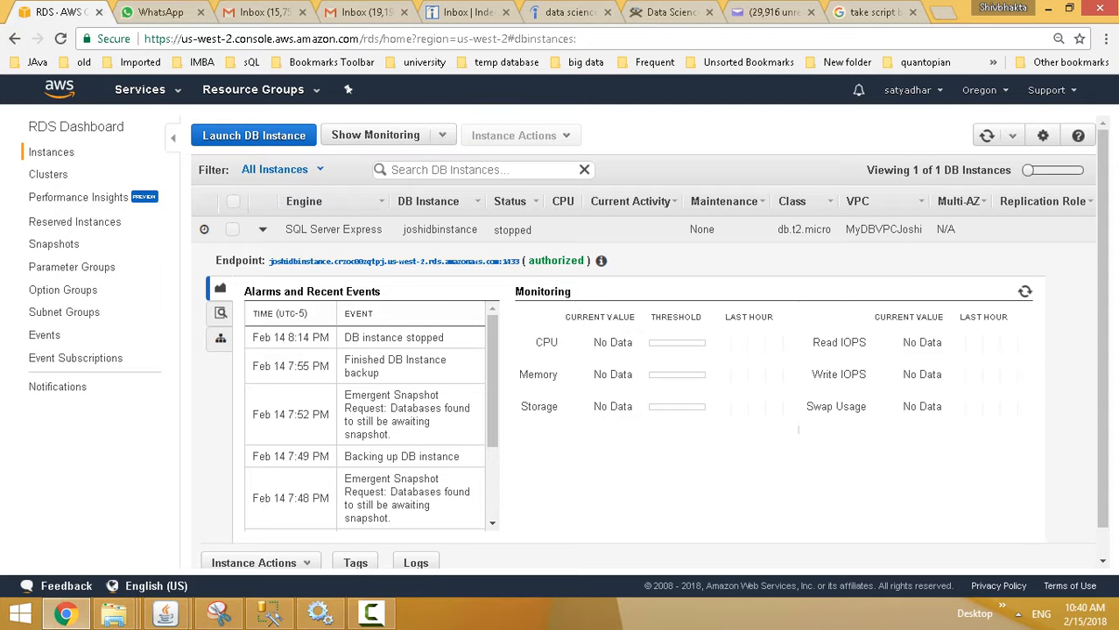
click(221, 313)
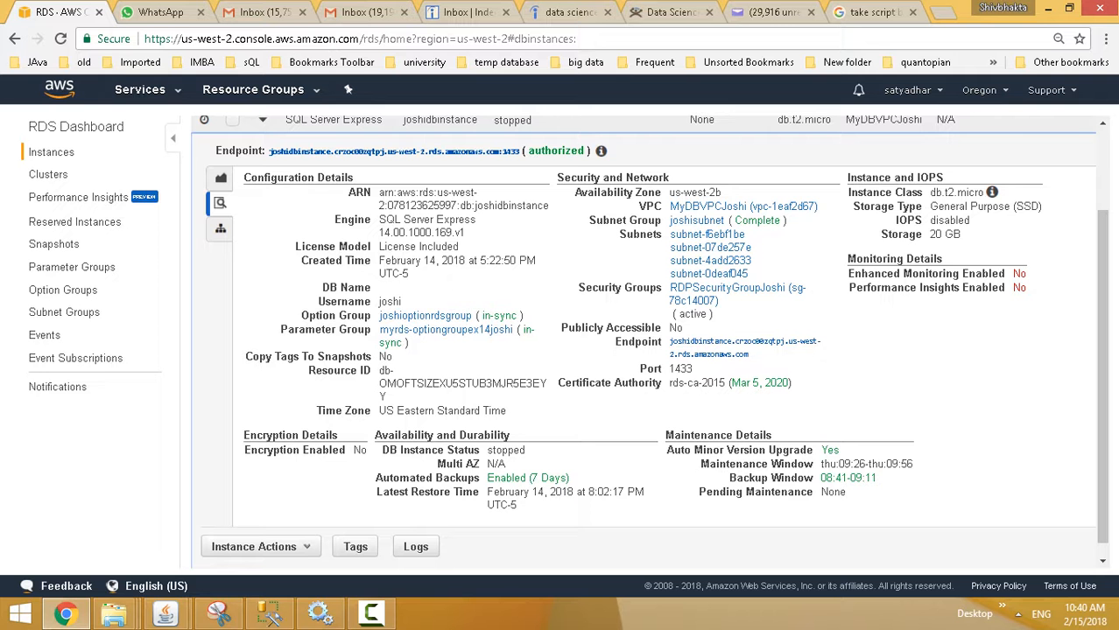
Step: Open the VPC service, view the summary of MyDBVPCJoshi in an enlarged details area and highlight its IPv4 CIDR
click(140, 90)
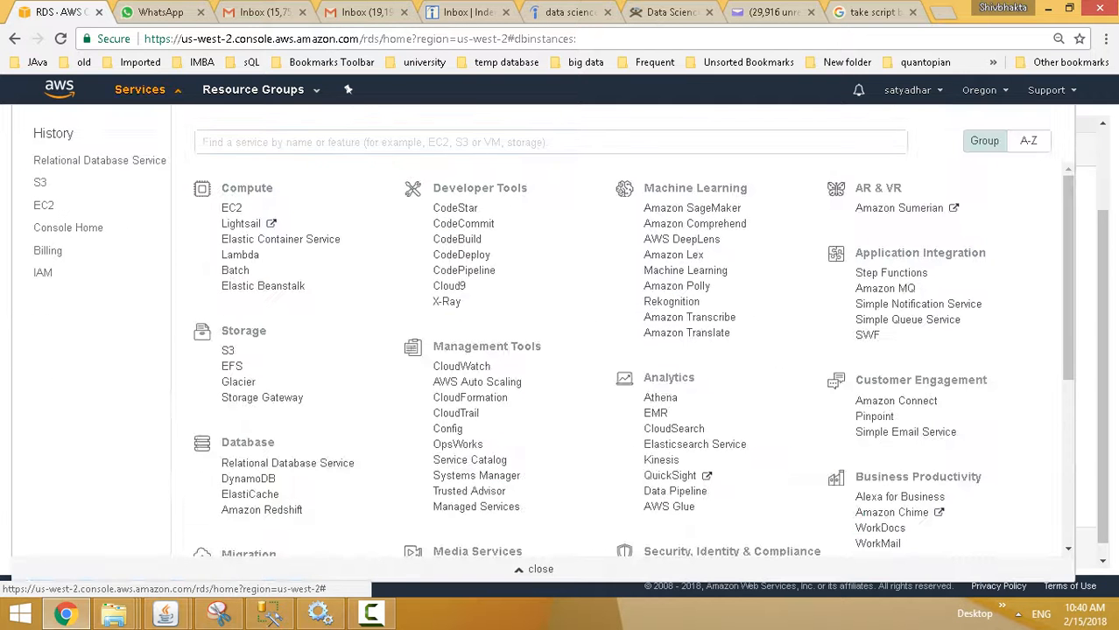
scroll(551, 350, down, 1)
scroll(280, 275, down, 2)
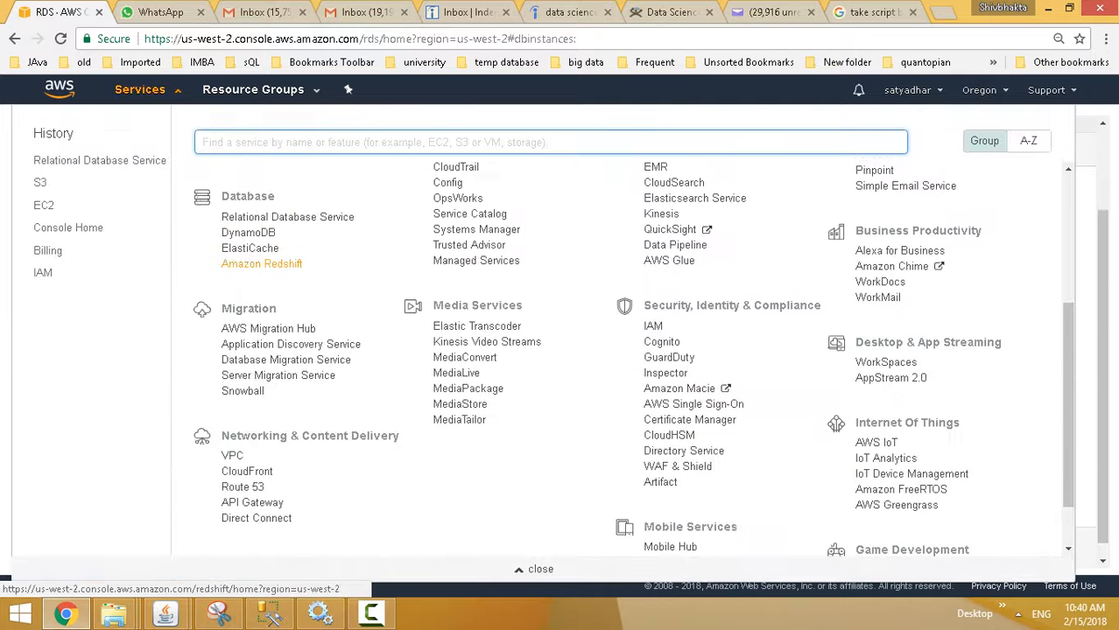
click(232, 455)
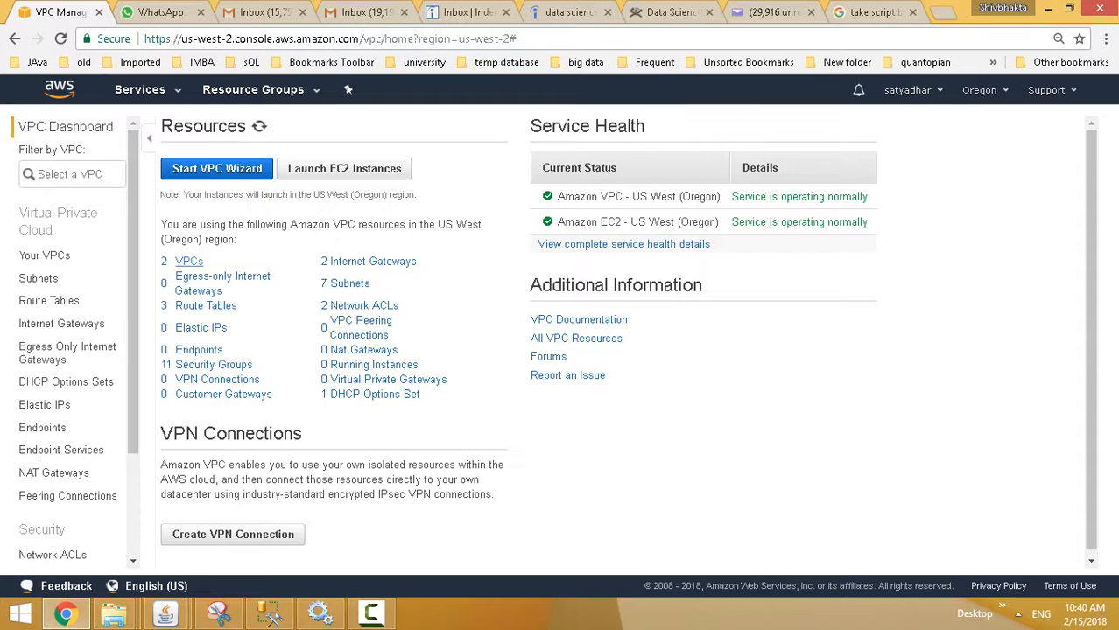
click(188, 261)
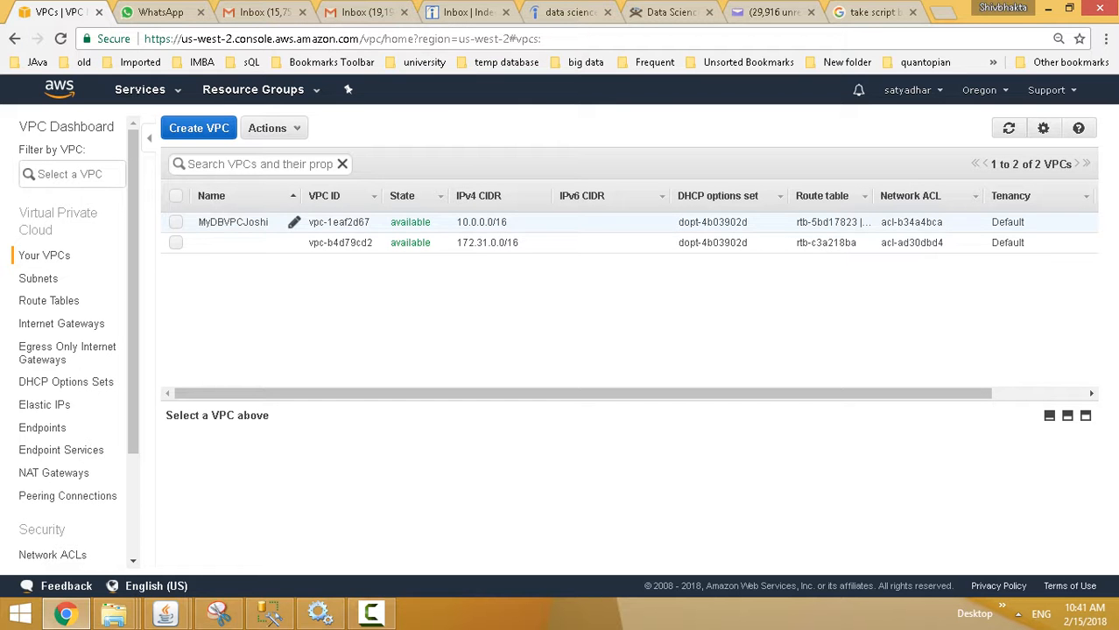
click(241, 223)
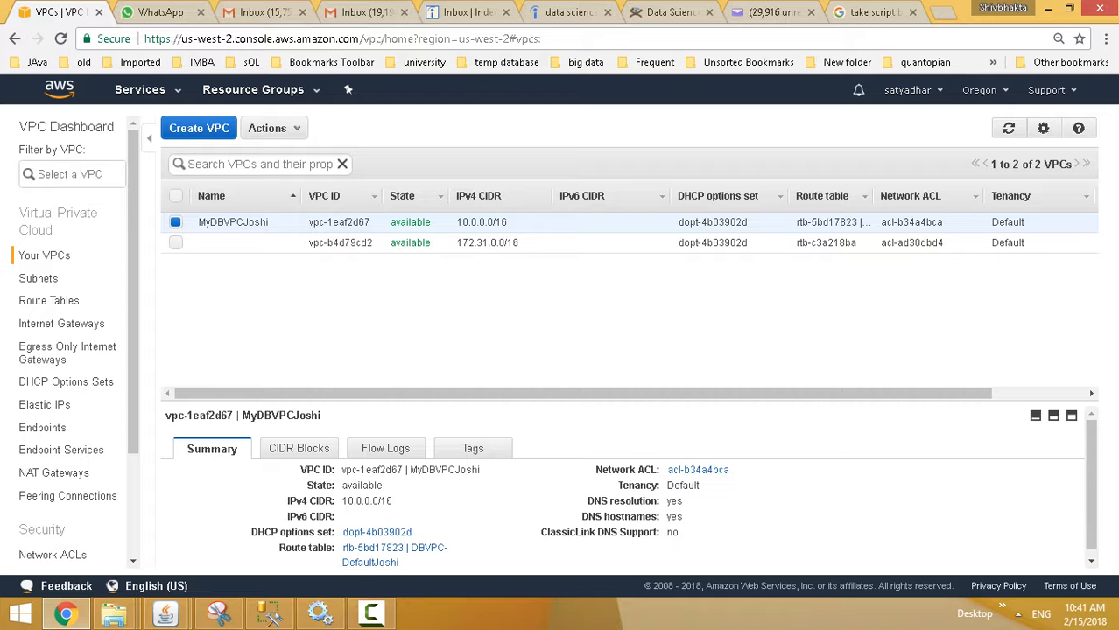
drag(627, 402, 626, 284)
drag(342, 383, 392, 383)
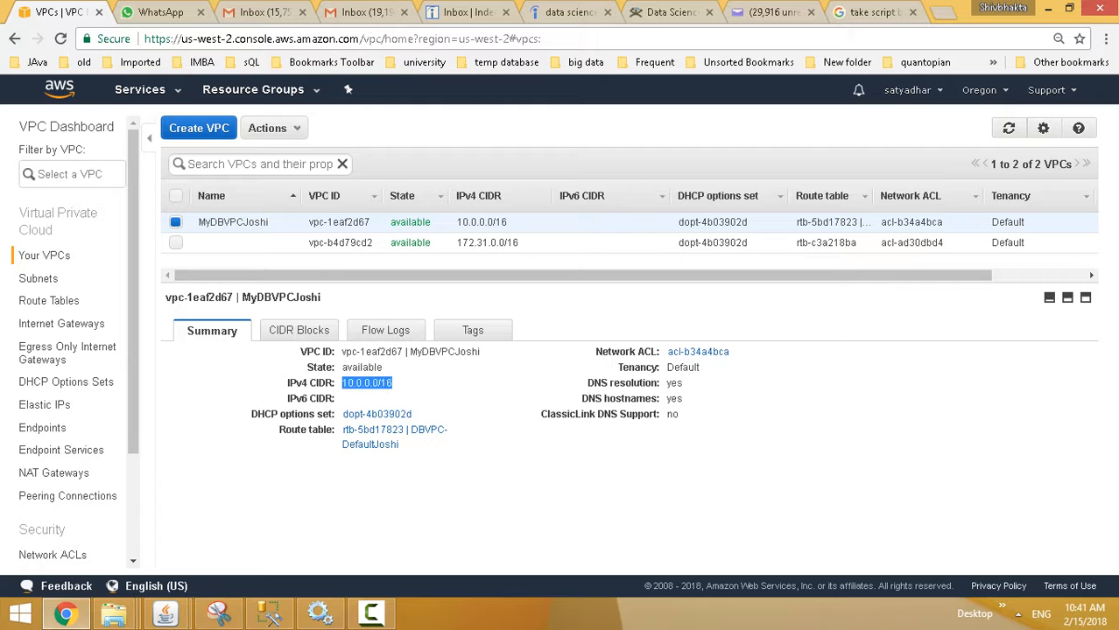
Step: Examine the CIDR blocks, flow logs, summary and tags of MyDBVPCJoshi
click(299, 331)
click(386, 330)
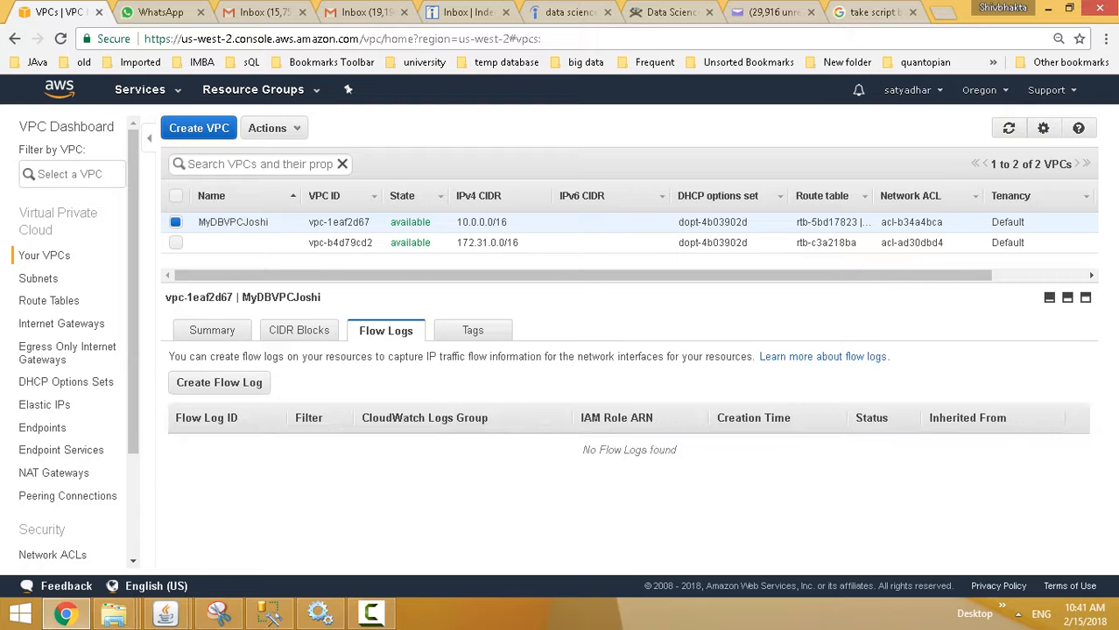
click(212, 331)
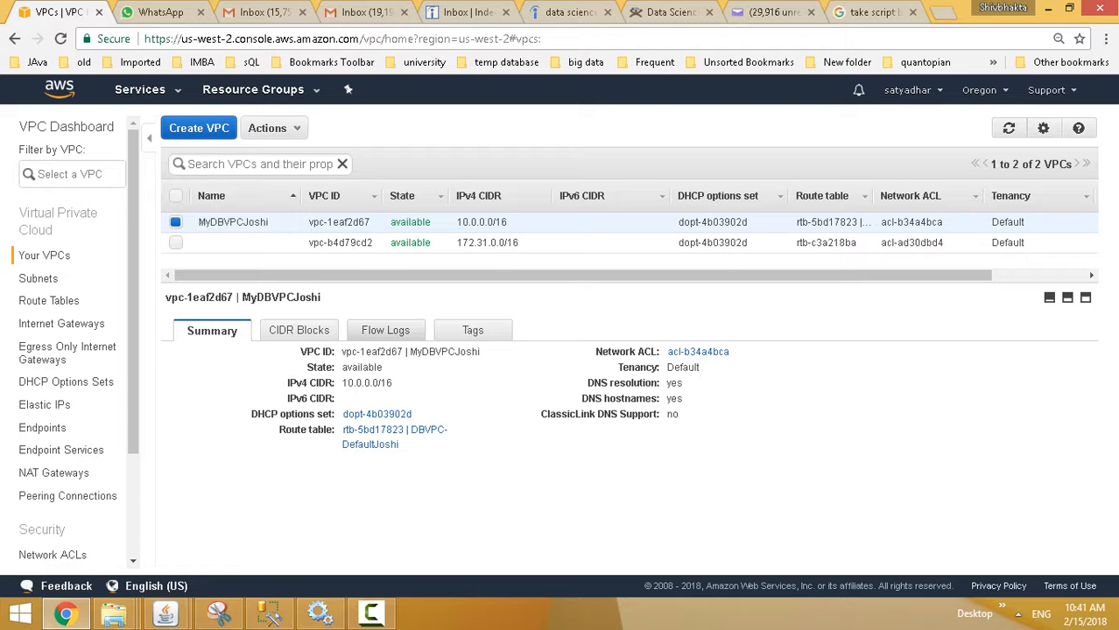
click(472, 330)
click(385, 330)
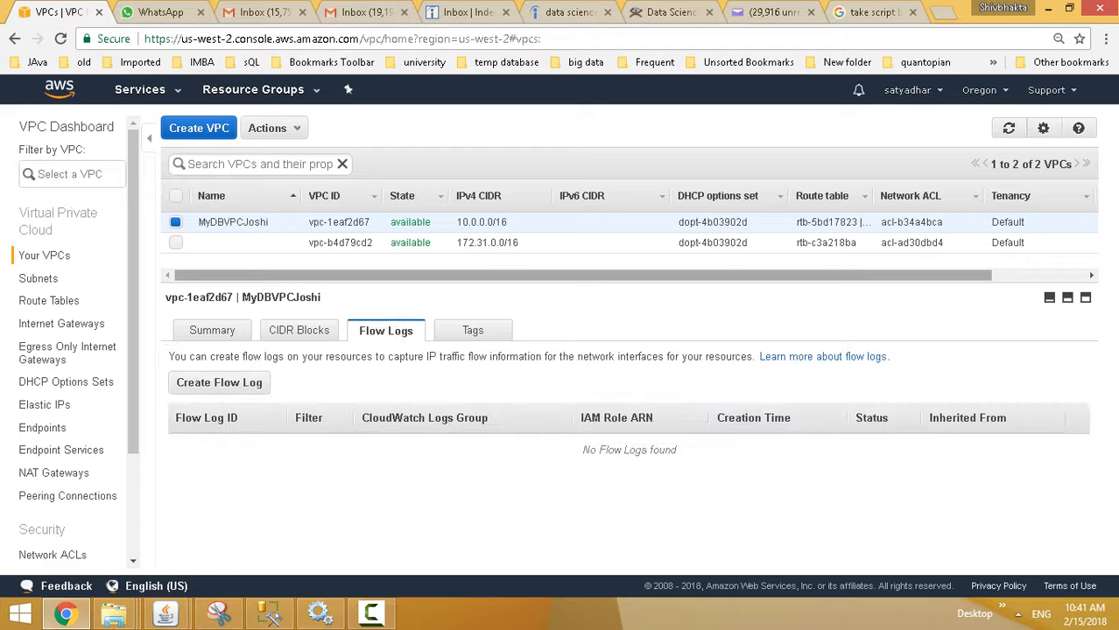
Step: Open the IAM service and view the list of existing roles
click(140, 90)
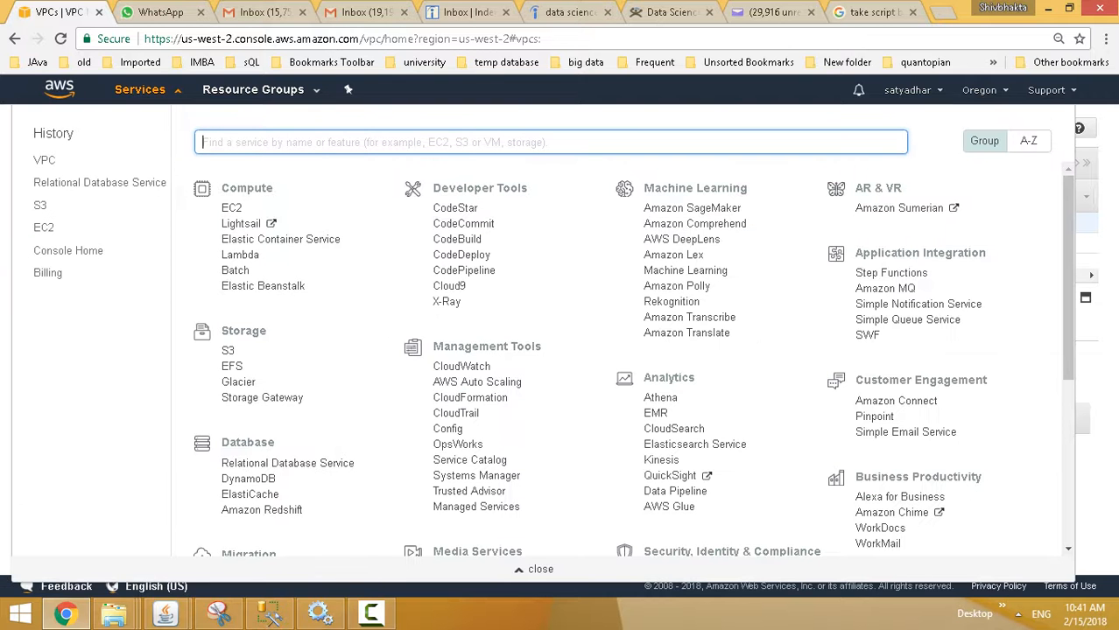
scroll(472, 401, down, 1)
scroll(476, 402, down, 1)
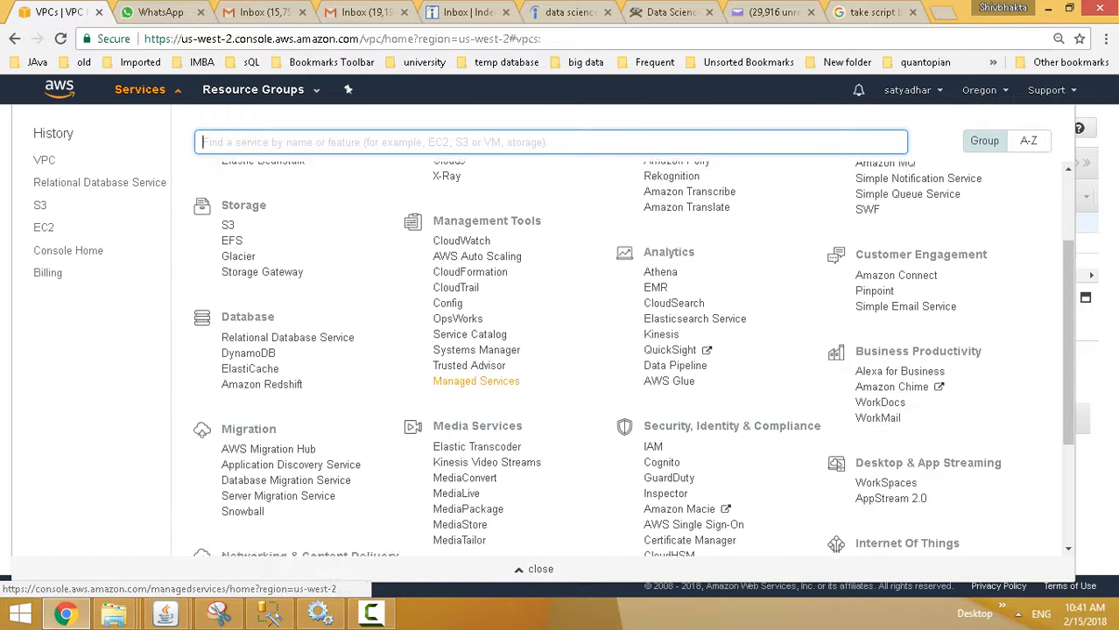
click(653, 397)
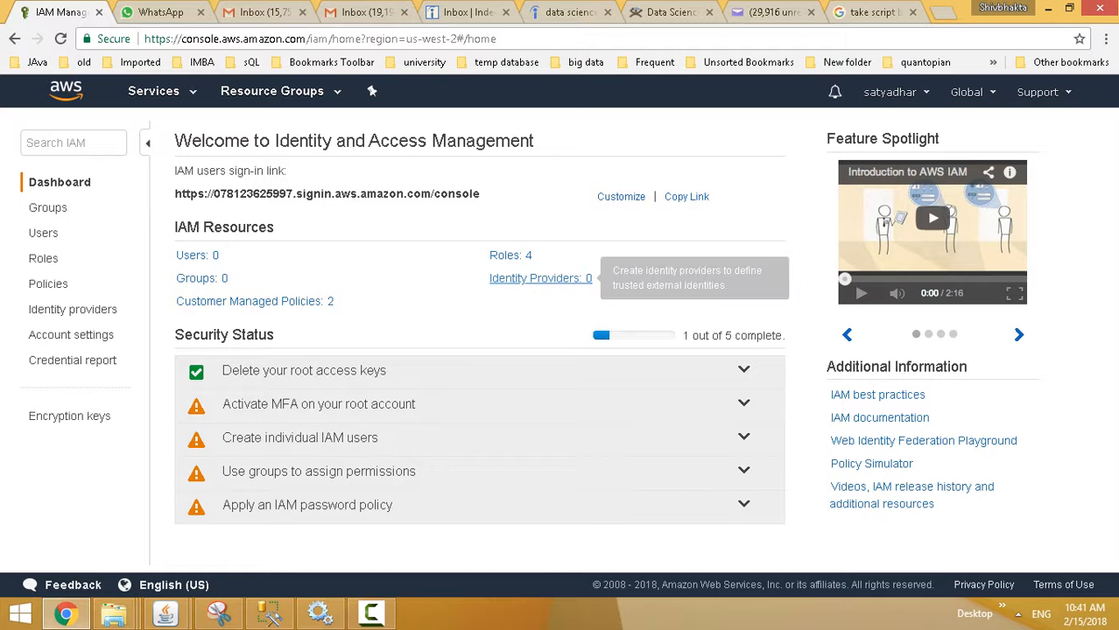
click(510, 254)
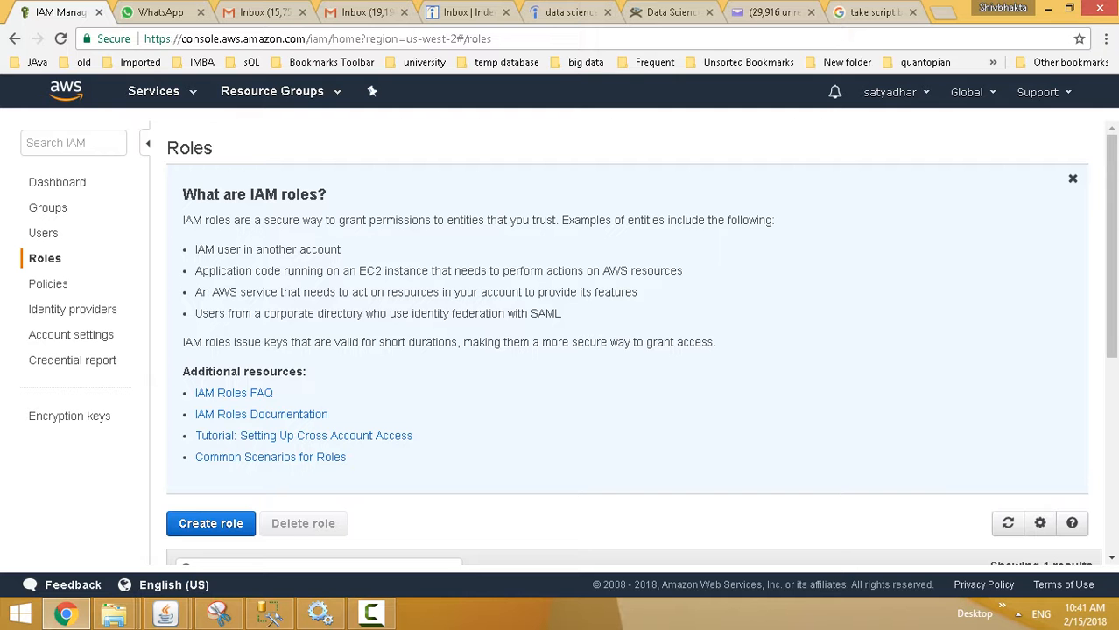
scroll(633, 344, down, 4)
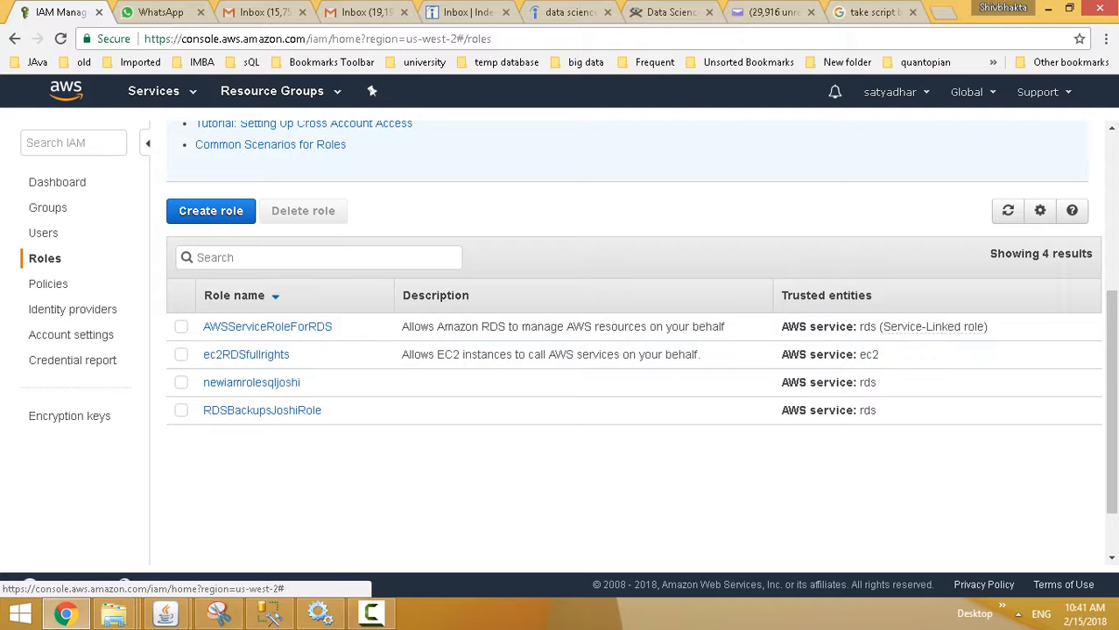
Step: Look through the full list of AWS services by category and close it to return to the IAM roles
click(272, 91)
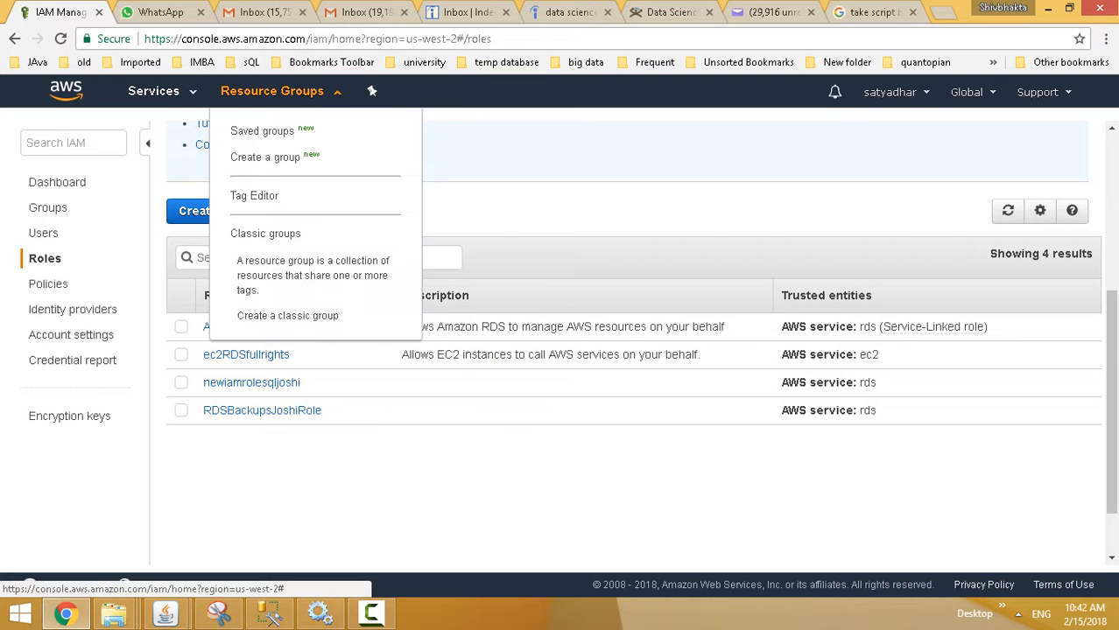
click(153, 91)
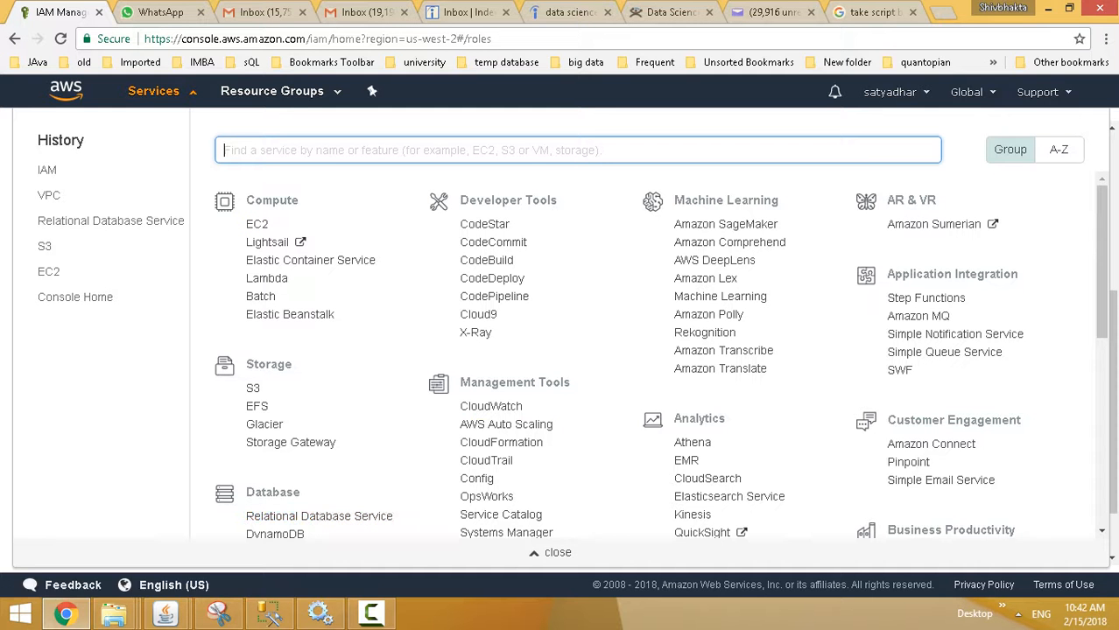
scroll(660, 353, down, 2)
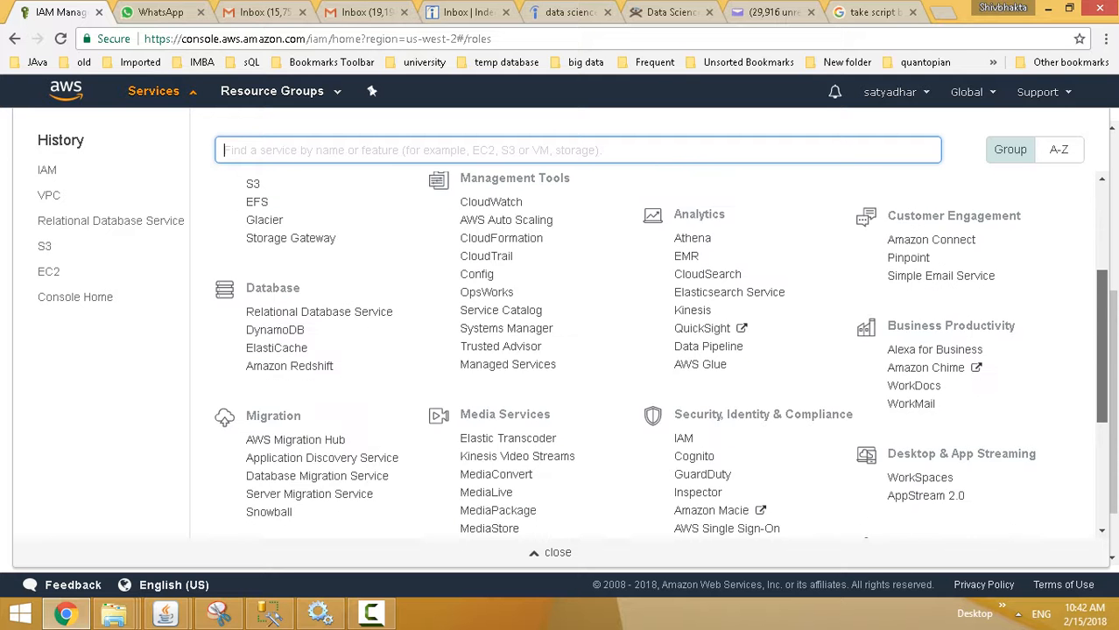
scroll(660, 352, down, 3)
scroll(660, 352, up, 5)
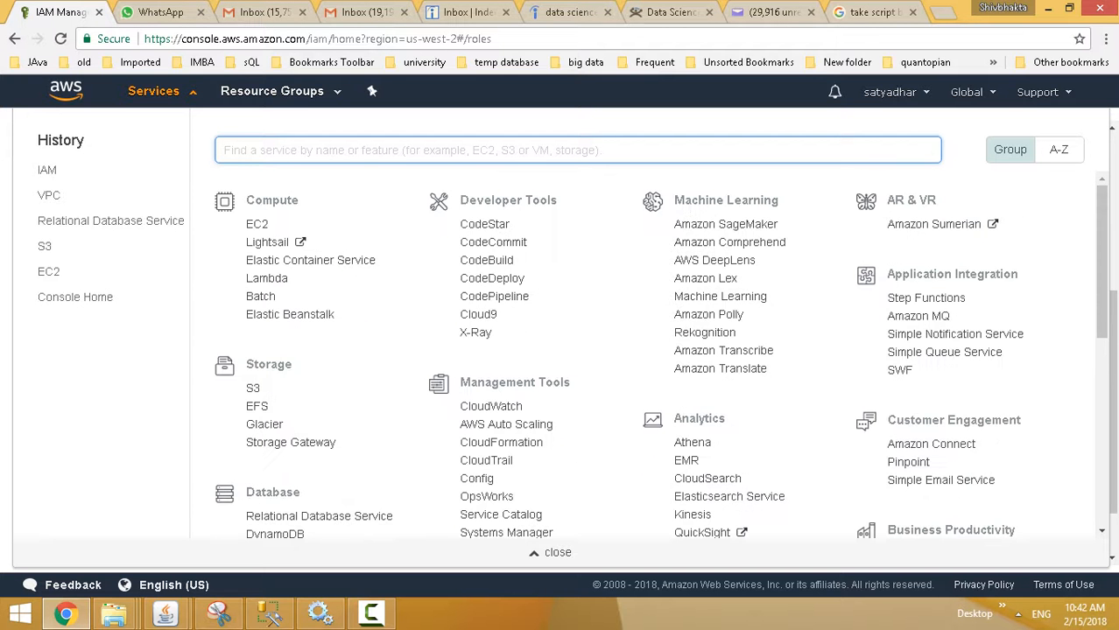
click(550, 553)
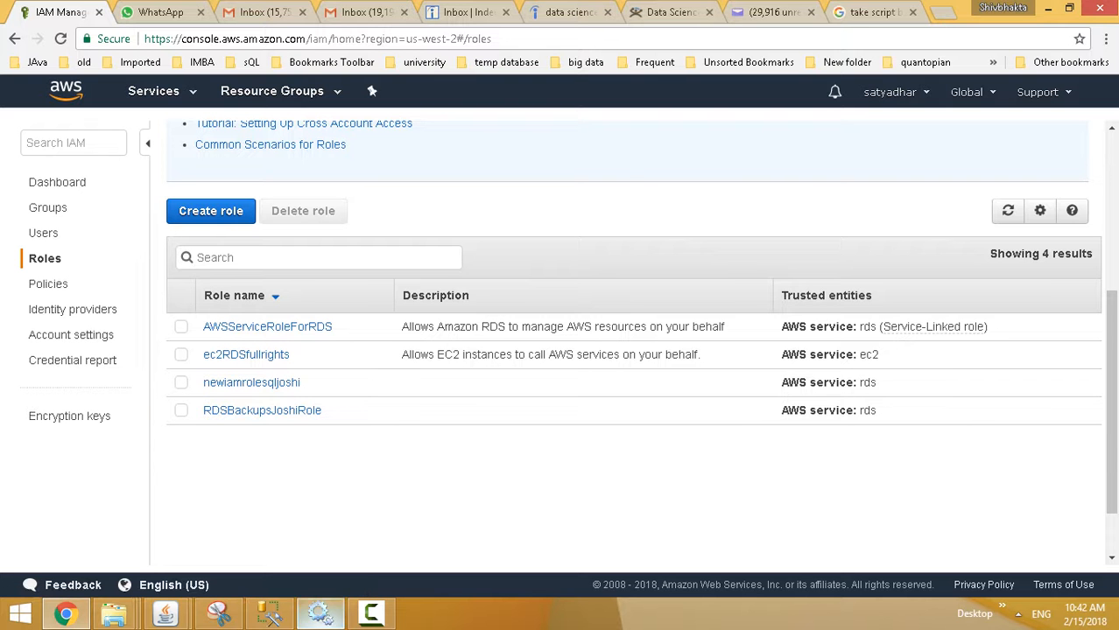
Step: Examine the VPC architecture diagram and the diagram of the storage area for traditional backup files on the Blackboard session page
click(371, 612)
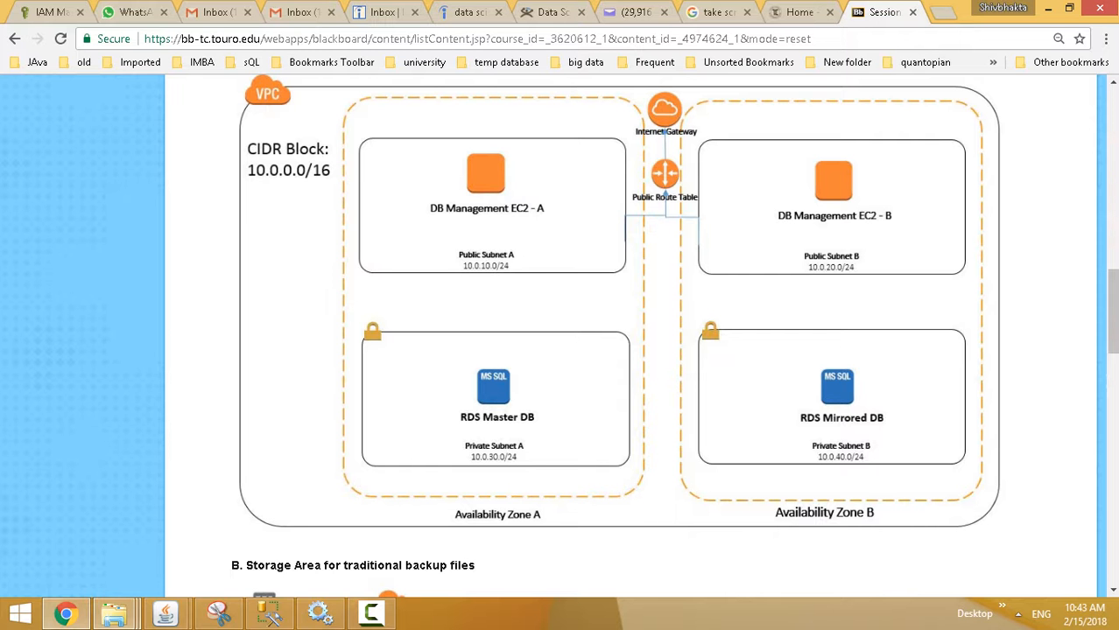
scroll(631, 337, down, 3)
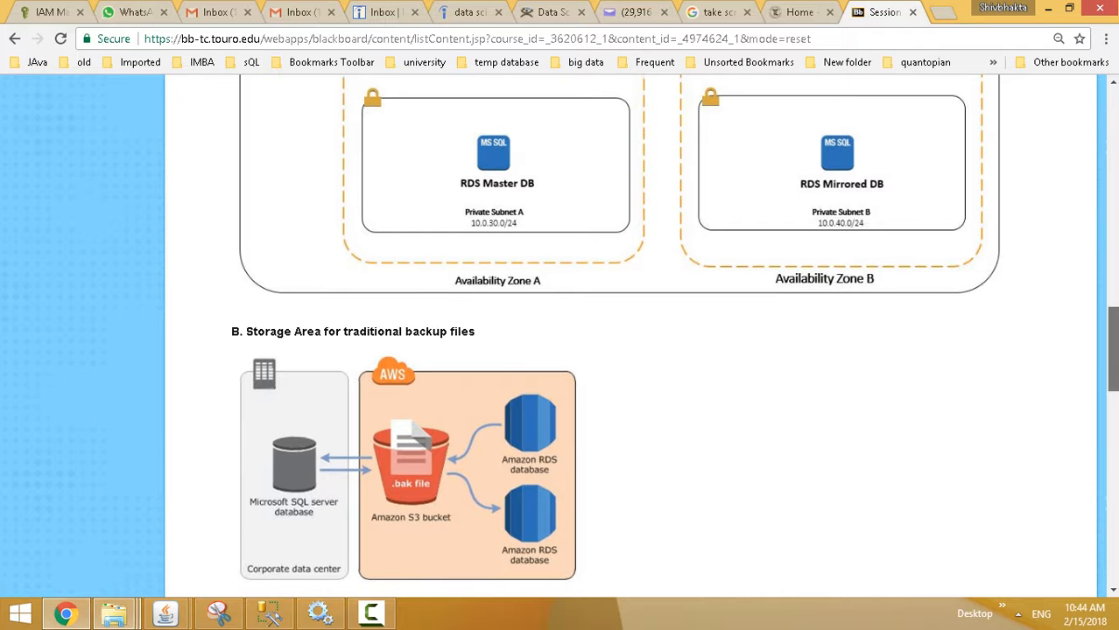
scroll(631, 332, down, 1)
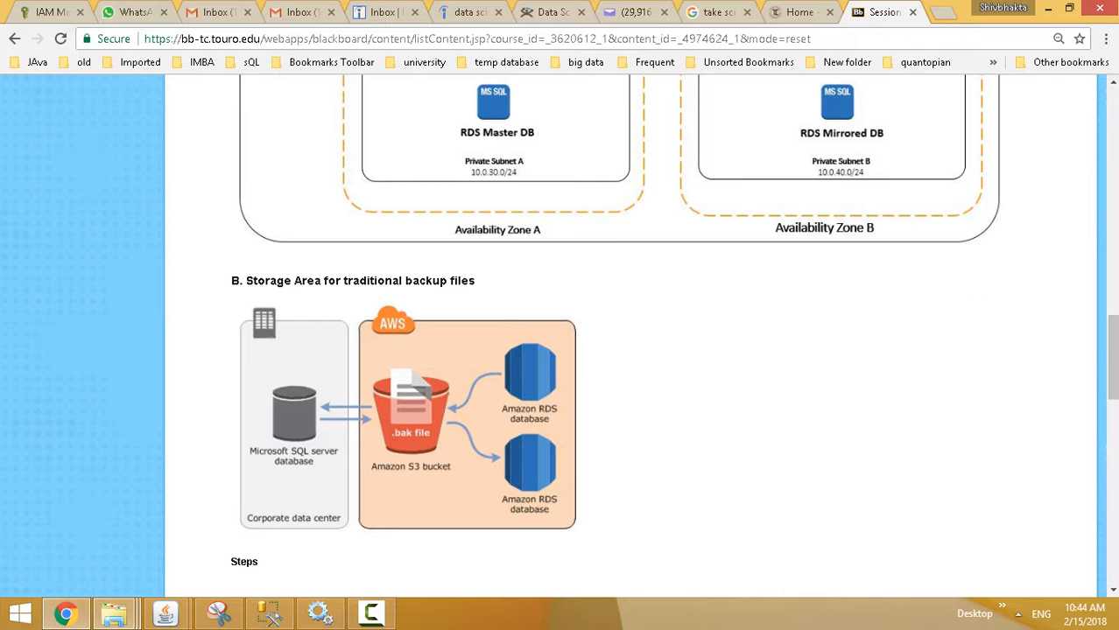